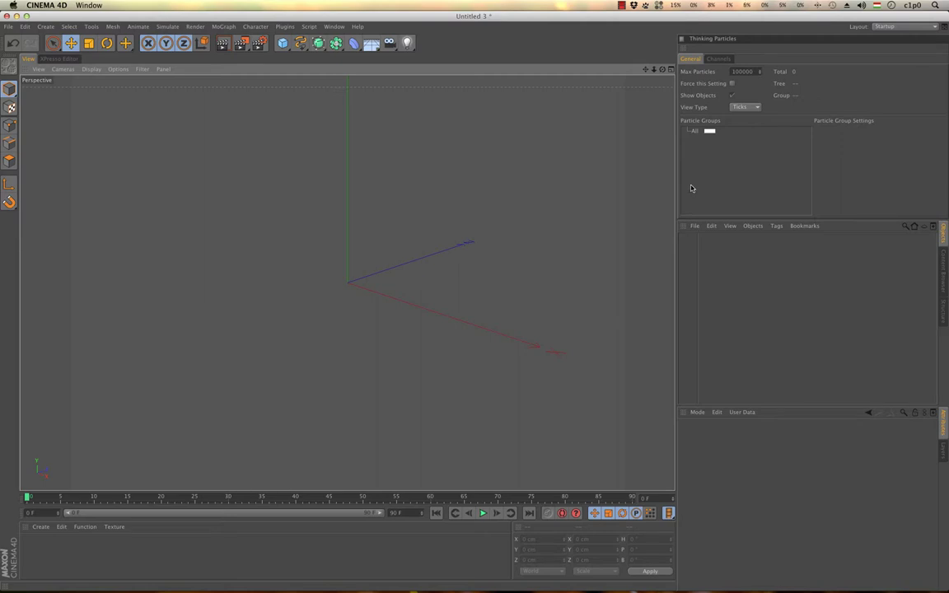
Step: Switch to the Untitled 4 scene, keep the Null's Data at 0, and widen the name column
click(334, 26)
click(346, 224)
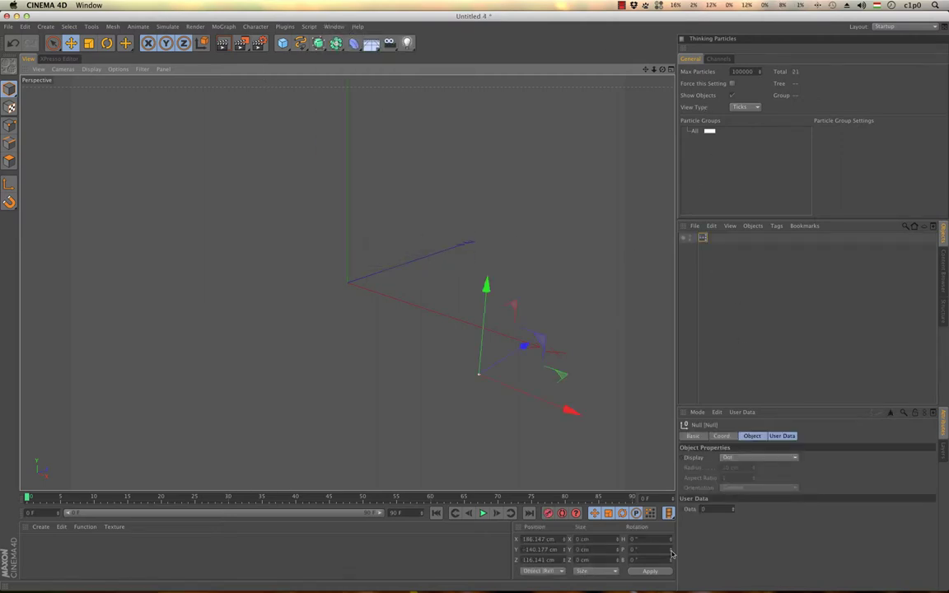
click(702, 509)
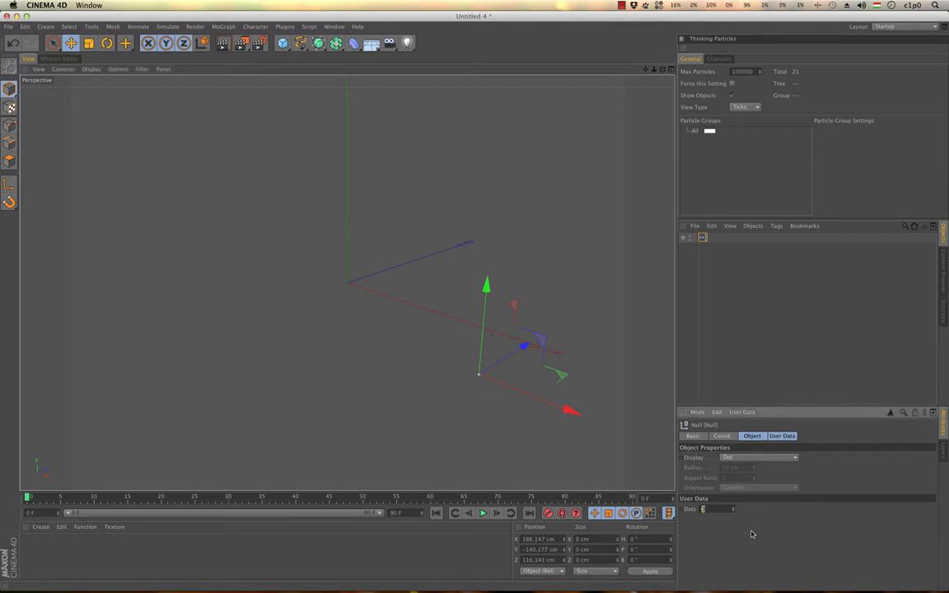
key(Return)
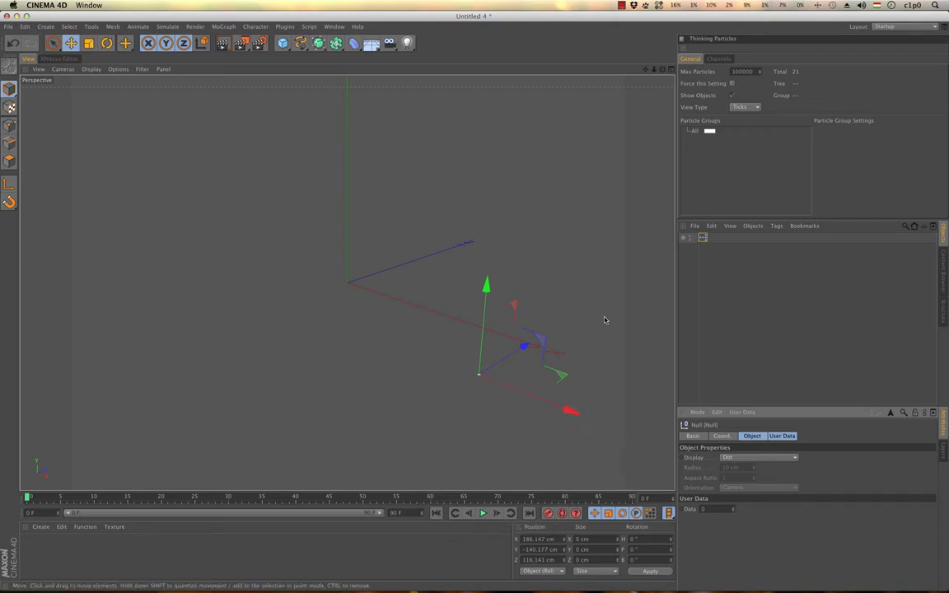
click(702, 264)
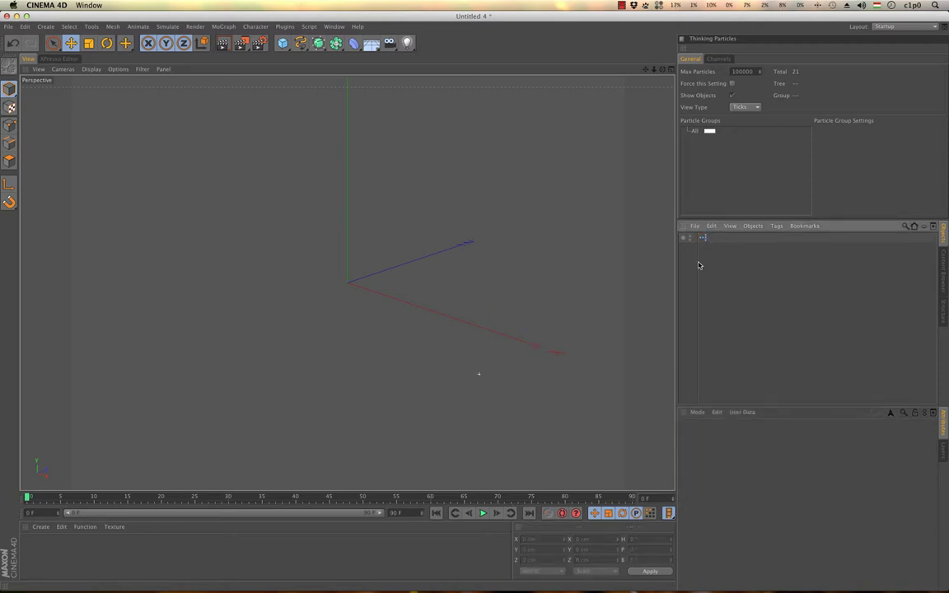
drag(699, 264, 758, 264)
Step: Select the Null, start playback, and drag it around the Perspective viewport so particles trail it
click(699, 238)
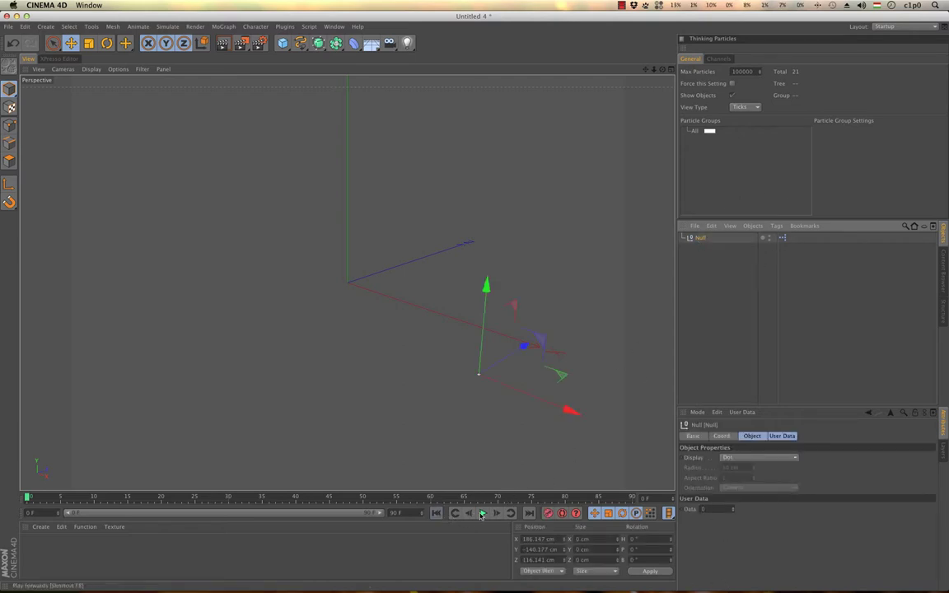
key(F8)
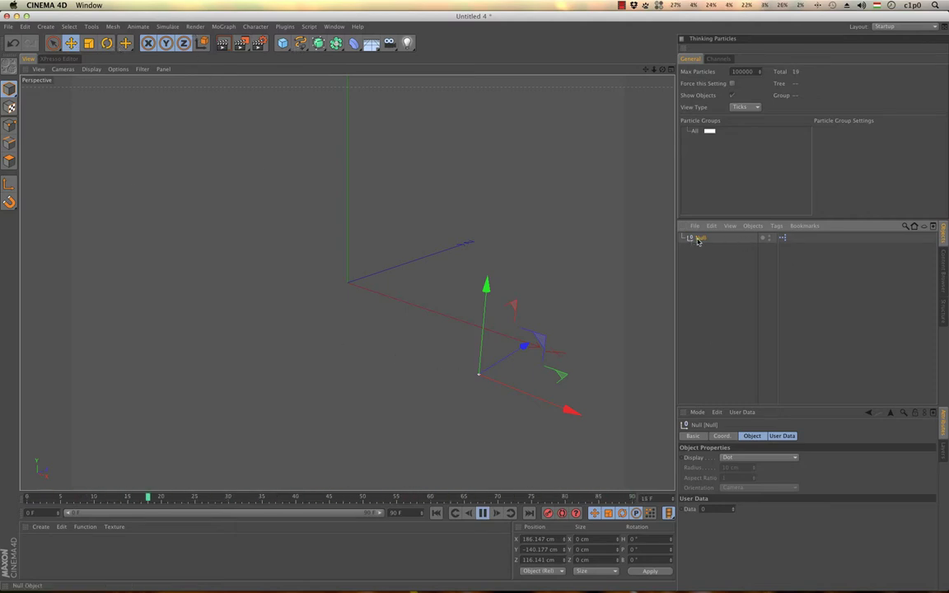
mouse_move(476, 358)
mouse_down()
mouse_move(376, 340)
mouse_move(287, 343)
mouse_move(162, 320)
mouse_move(219, 248)
mouse_move(378, 231)
mouse_move(440, 269)
mouse_move(465, 318)
mouse_move(468, 356)
mouse_move(425, 403)
mouse_move(373, 407)
mouse_move(269, 314)
mouse_move(217, 323)
mouse_move(209, 302)
mouse_move(259, 260)
mouse_move(347, 271)
mouse_move(415, 305)
mouse_move(517, 253)
mouse_move(540, 299)
mouse_move(519, 343)
mouse_move(428, 371)
mouse_move(361, 341)
mouse_move(299, 361)
mouse_move(241, 360)
mouse_move(219, 325)
mouse_move(282, 279)
mouse_move(411, 293)
mouse_move(458, 275)
mouse_move(457, 228)
mouse_move(395, 205)
mouse_move(307, 236)
mouse_move(245, 292)
mouse_move(250, 314)
mouse_move(294, 342)
mouse_move(442, 375)
mouse_move(476, 362)
mouse_move(531, 315)
mouse_move(519, 203)
mouse_move(347, 165)
mouse_move(163, 218)
mouse_move(115, 277)
mouse_move(153, 394)
mouse_move(265, 430)
mouse_move(399, 388)
mouse_move(428, 310)
mouse_move(365, 277)
mouse_move(297, 309)
mouse_move(223, 251)
mouse_move(291, 187)
mouse_move(408, 229)
mouse_move(475, 309)
mouse_move(359, 415)
mouse_move(230, 402)
mouse_move(177, 281)
mouse_move(281, 284)
mouse_move(357, 352)
mouse_up()
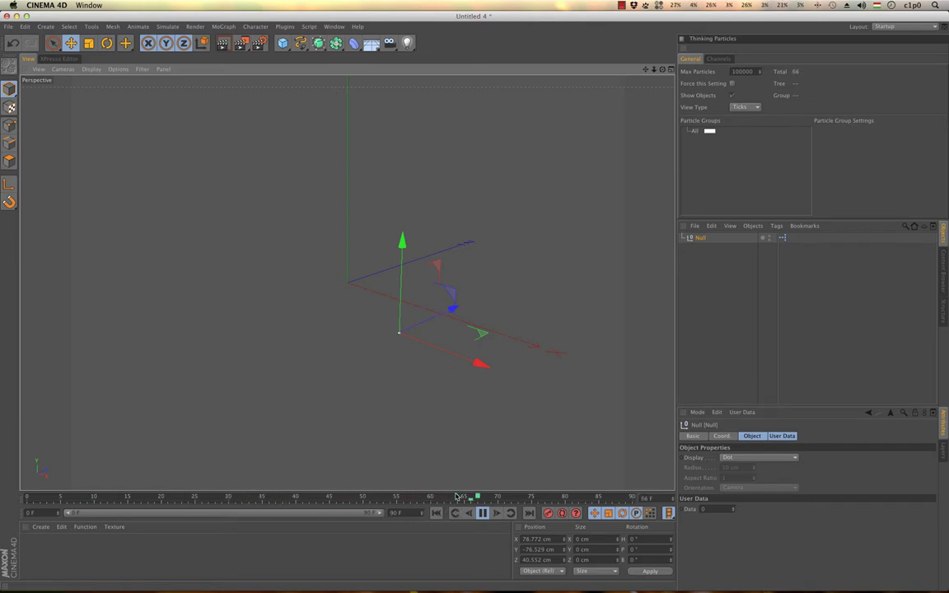
mouse_move(375, 372)
mouse_down()
mouse_move(121, 345)
mouse_move(228, 240)
mouse_move(533, 322)
mouse_move(559, 377)
mouse_move(321, 437)
mouse_move(330, 259)
mouse_move(516, 279)
mouse_move(485, 218)
mouse_move(337, 156)
mouse_move(204, 286)
mouse_move(291, 386)
mouse_move(509, 351)
mouse_move(405, 193)
mouse_move(291, 213)
mouse_move(189, 402)
mouse_move(306, 454)
mouse_move(425, 346)
mouse_move(349, 226)
mouse_move(192, 335)
mouse_move(377, 427)
mouse_move(482, 306)
mouse_move(220, 329)
mouse_move(494, 371)
mouse_move(306, 317)
mouse_move(413, 320)
mouse_move(313, 290)
mouse_up()
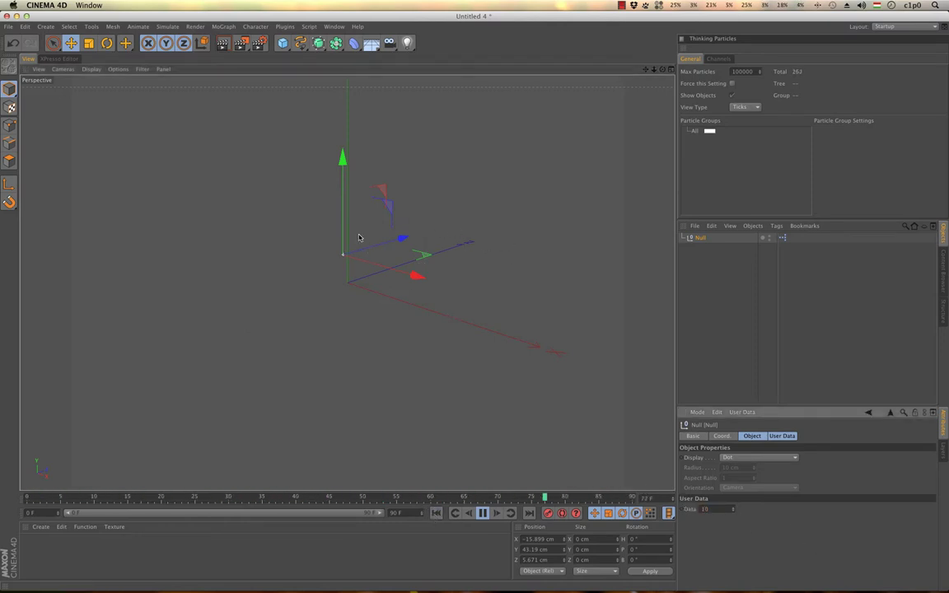
Step: Drag the Null during playback, then stop the animation at frame 83
mouse_move(360, 244)
mouse_down()
mouse_move(421, 236)
mouse_move(498, 265)
mouse_move(515, 293)
mouse_move(494, 348)
mouse_move(460, 383)
mouse_move(297, 401)
mouse_move(239, 340)
mouse_move(242, 283)
mouse_move(294, 232)
mouse_move(419, 204)
mouse_move(439, 180)
mouse_move(400, 164)
mouse_move(343, 188)
mouse_move(344, 231)
mouse_move(460, 287)
mouse_move(464, 328)
mouse_move(386, 369)
mouse_move(273, 350)
mouse_move(225, 431)
mouse_move(256, 468)
mouse_move(368, 470)
mouse_move(516, 379)
mouse_move(498, 338)
mouse_move(452, 332)
mouse_move(382, 377)
mouse_move(349, 331)
mouse_move(365, 305)
mouse_move(402, 313)
mouse_move(519, 262)
mouse_up()
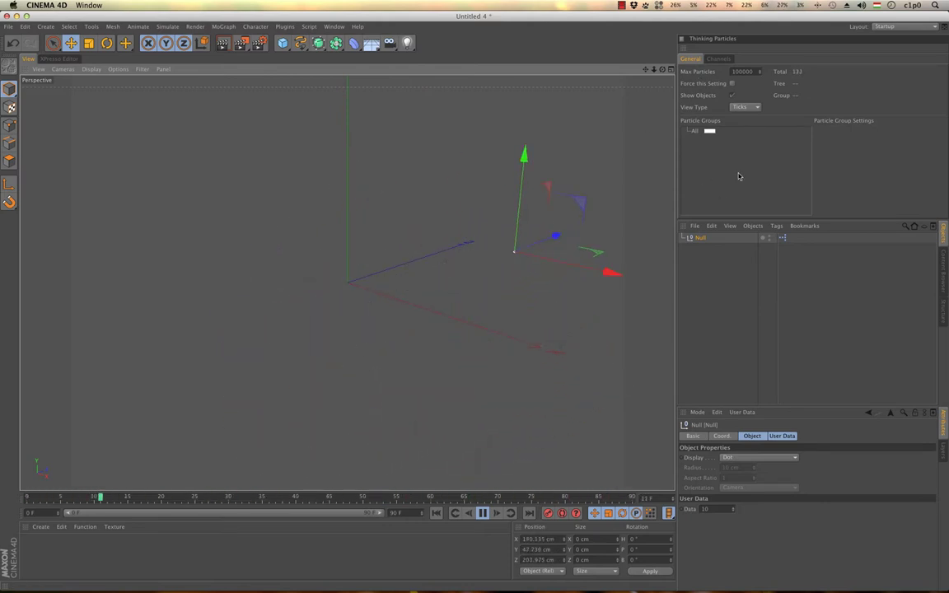
click(482, 513)
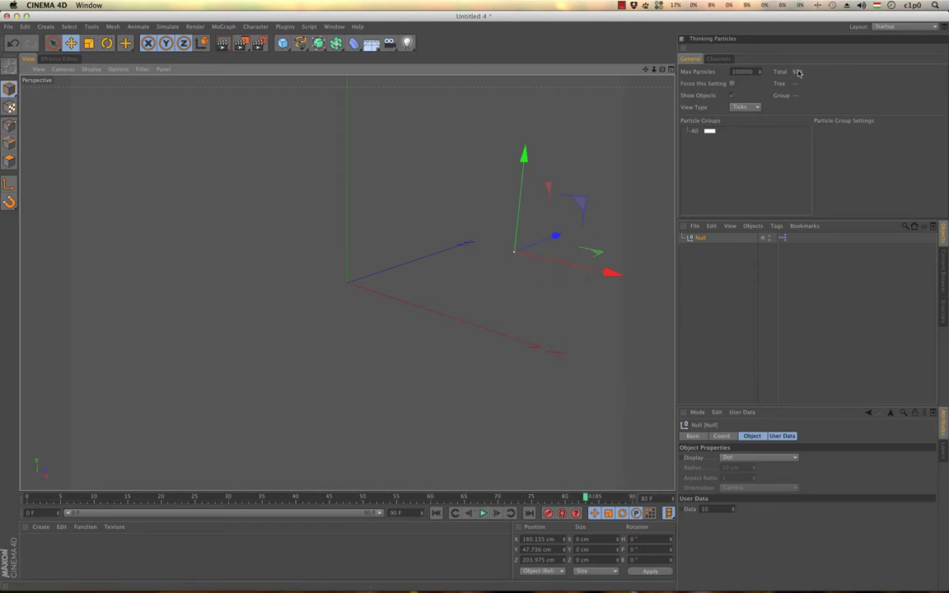
Step: Open the Null's XPresso graph, inspect the PStorm and Null nodes, then move Vector2Real up and Iteration left
double_click(783, 237)
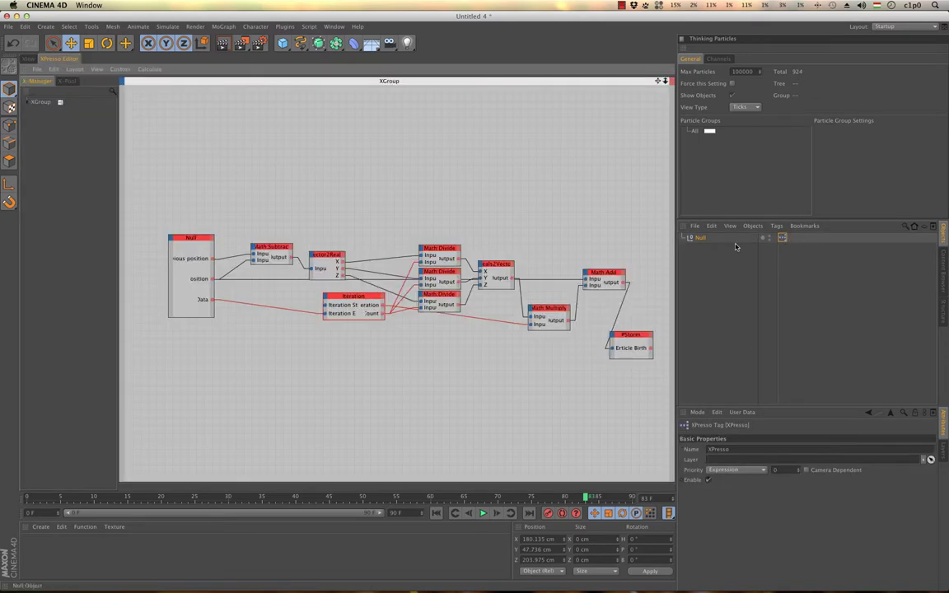
click(639, 336)
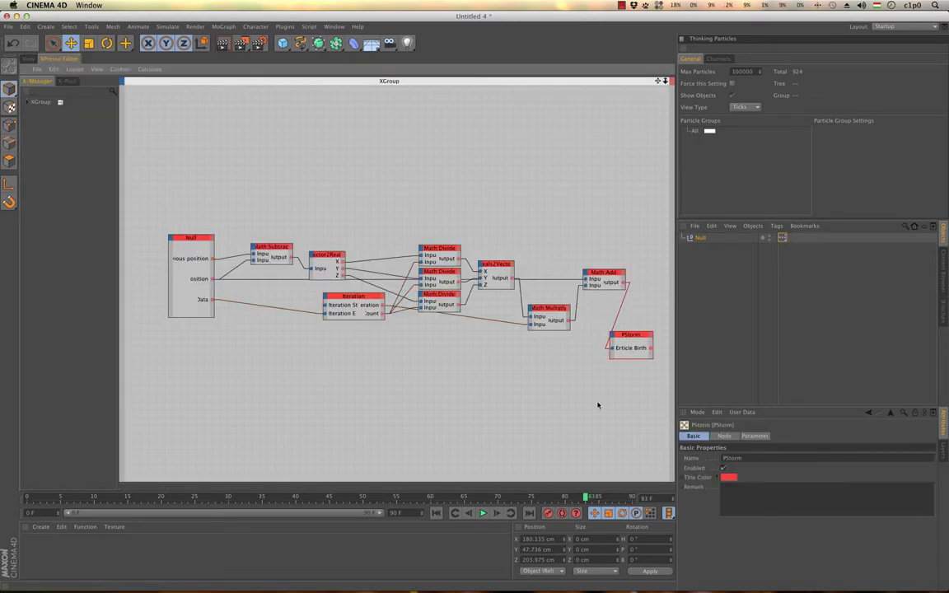
click(176, 240)
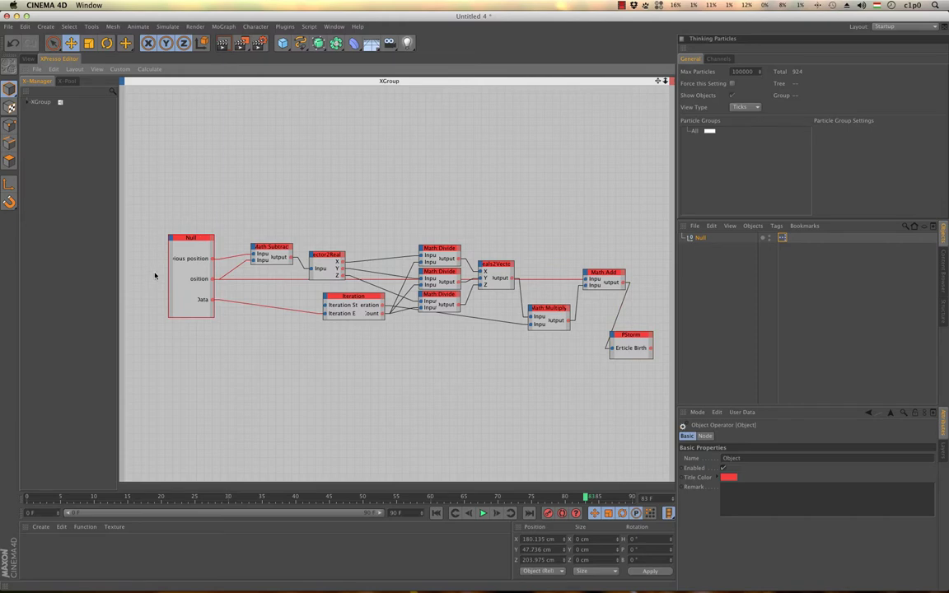
click(208, 240)
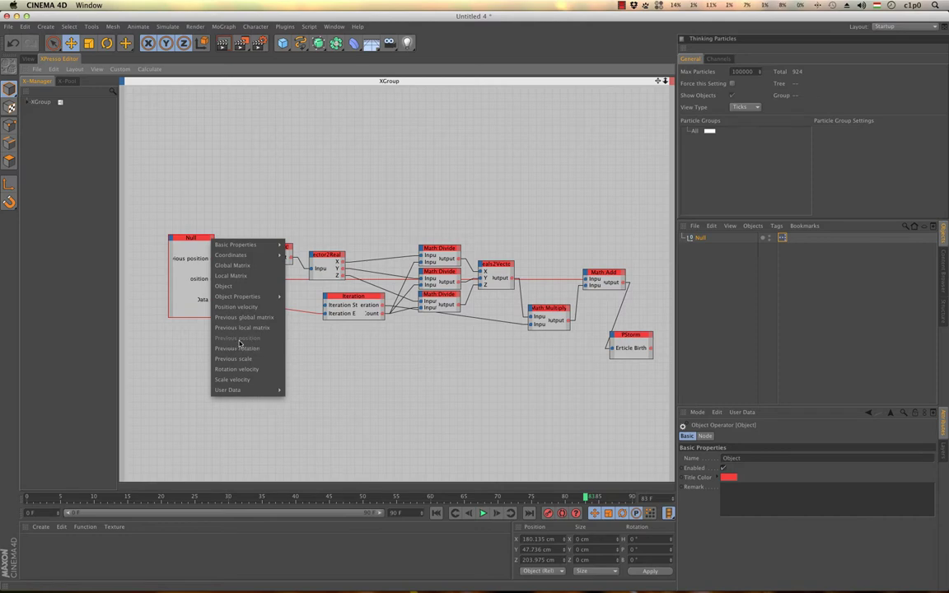
click(193, 373)
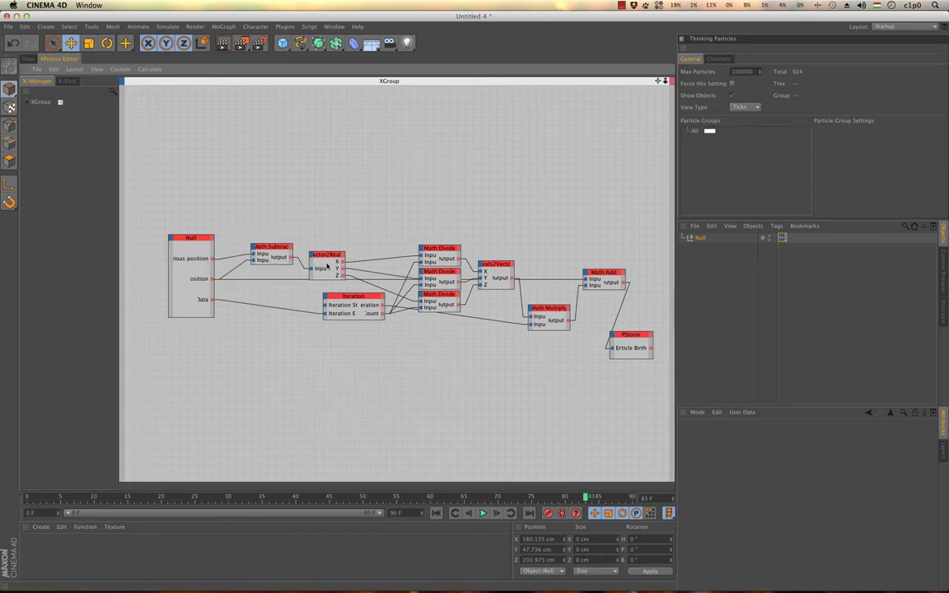
drag(330, 256, 330, 249)
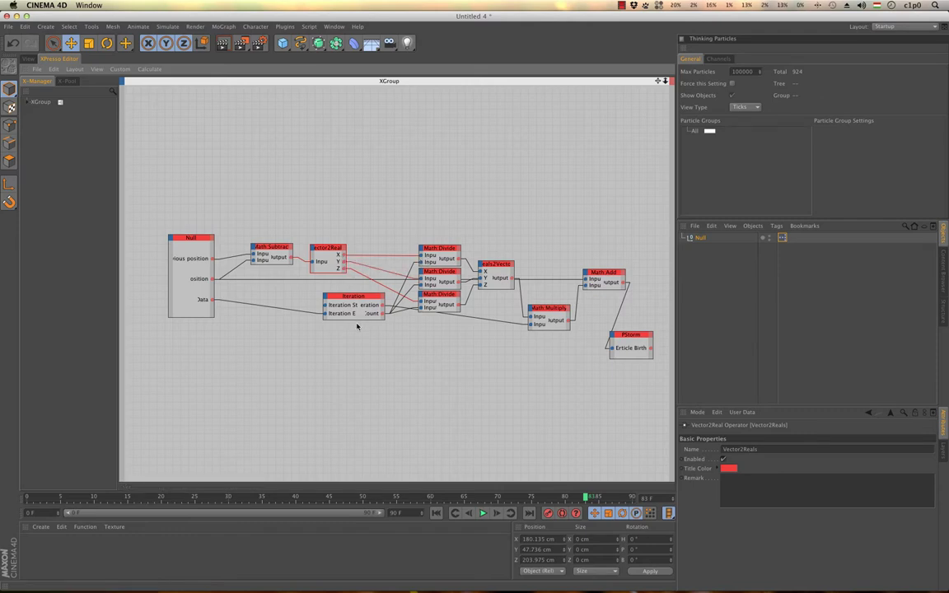
drag(357, 316, 333, 312)
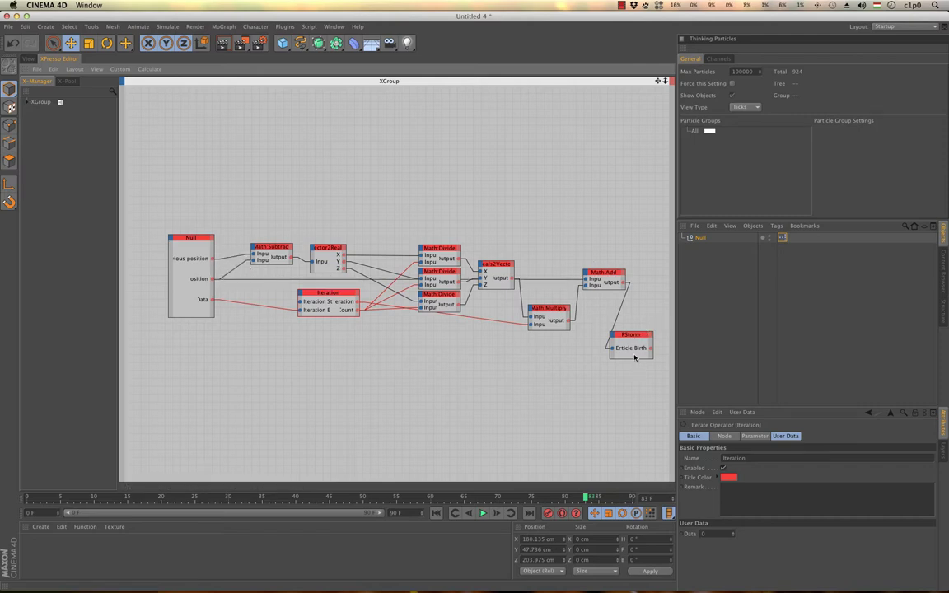
Step: Reposition the PStorm node at the graph's end, then select the Iteration node and the Null
drag(633, 332, 635, 344)
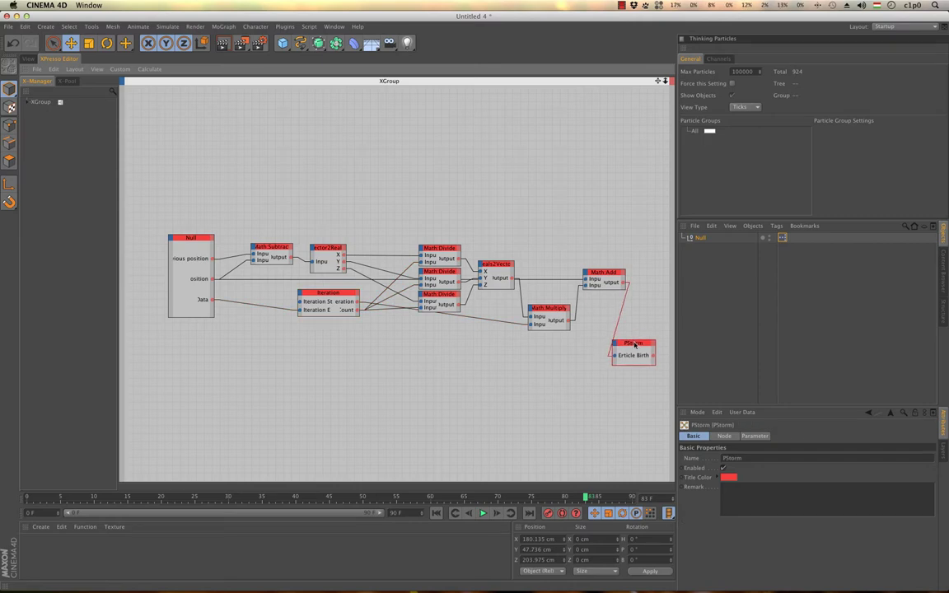
click(612, 344)
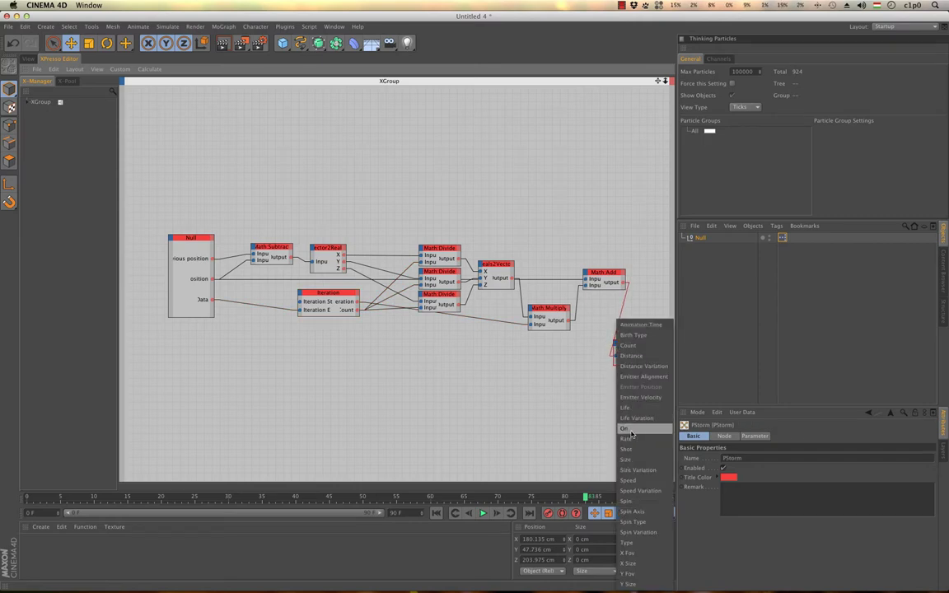
click(693, 435)
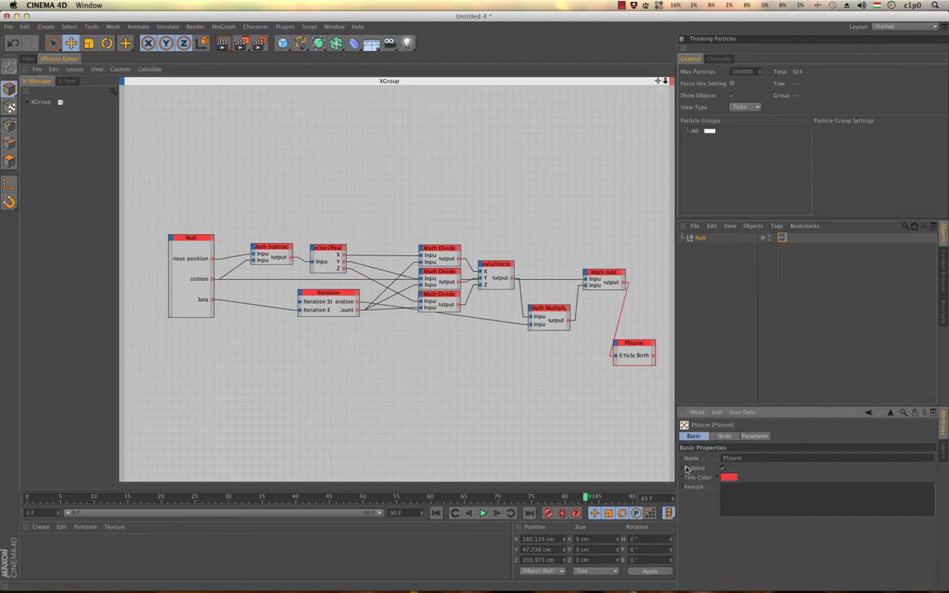
right_click(614, 345)
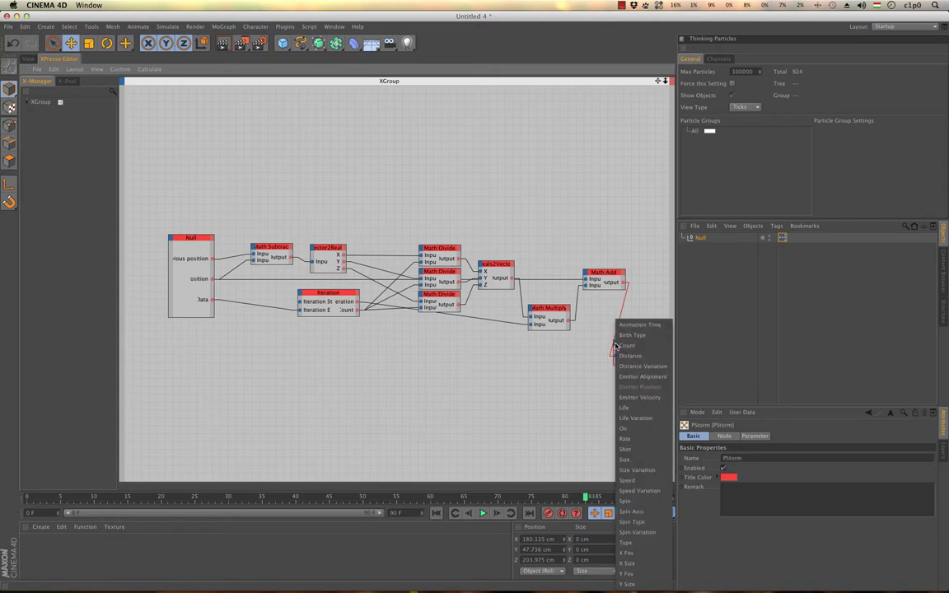
click(665, 343)
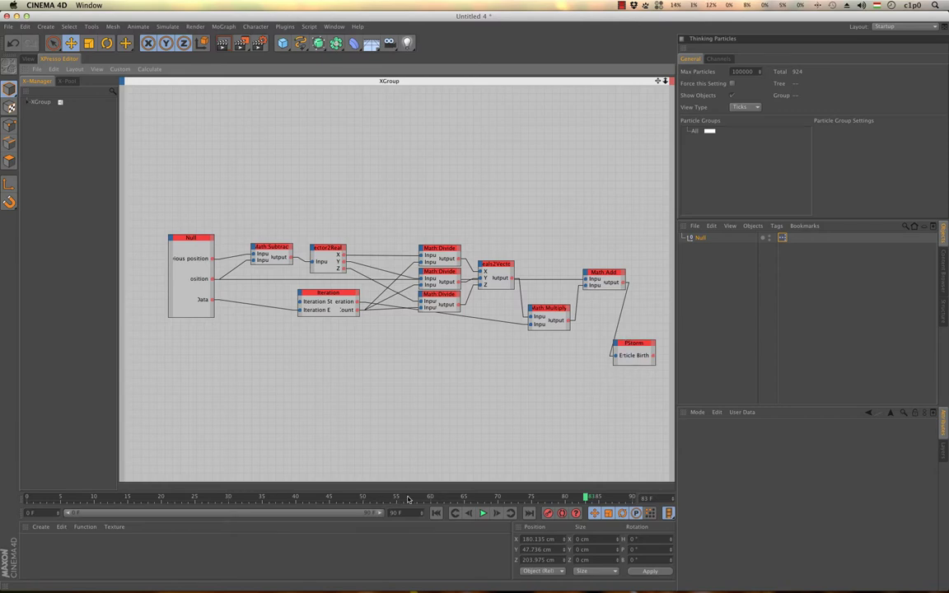
drag(635, 345, 640, 338)
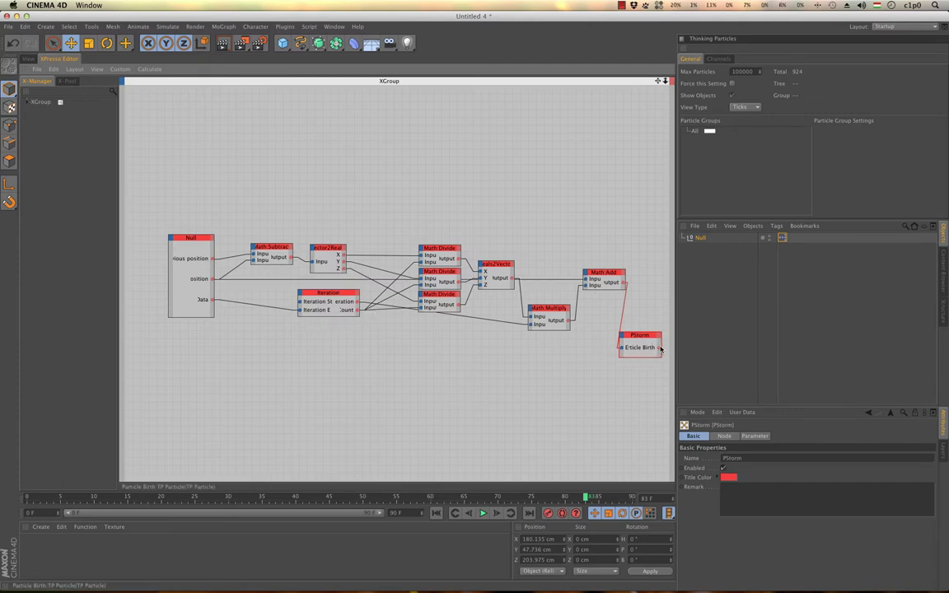
click(328, 297)
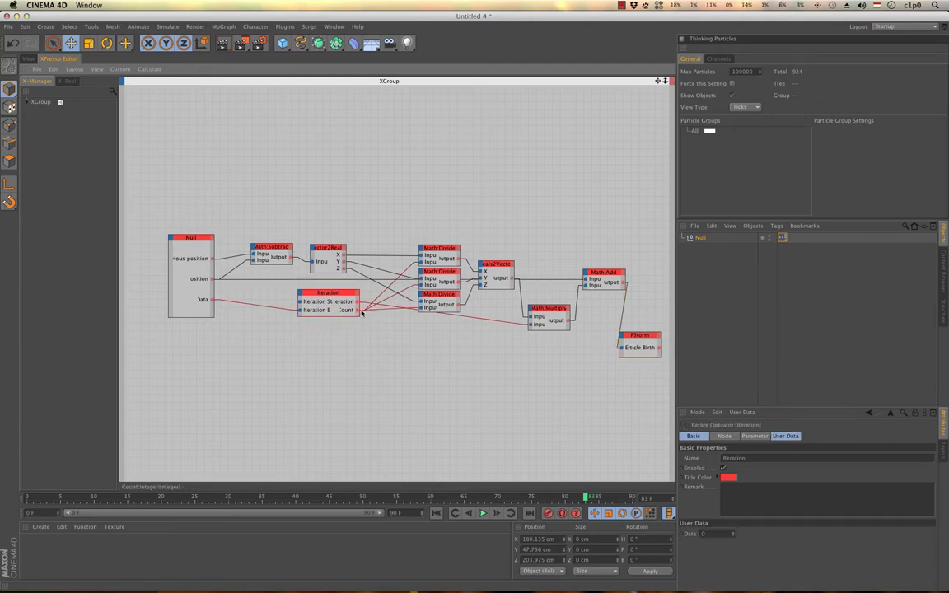
click(692, 237)
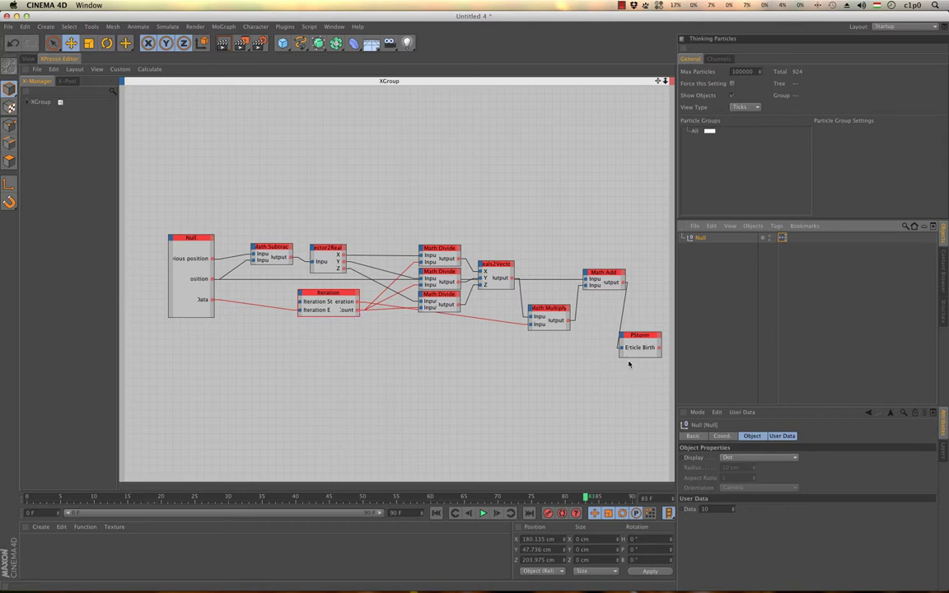
Step: Back in the perspective view, play the animation and loop the Null to draw a winding particle trail
click(25, 59)
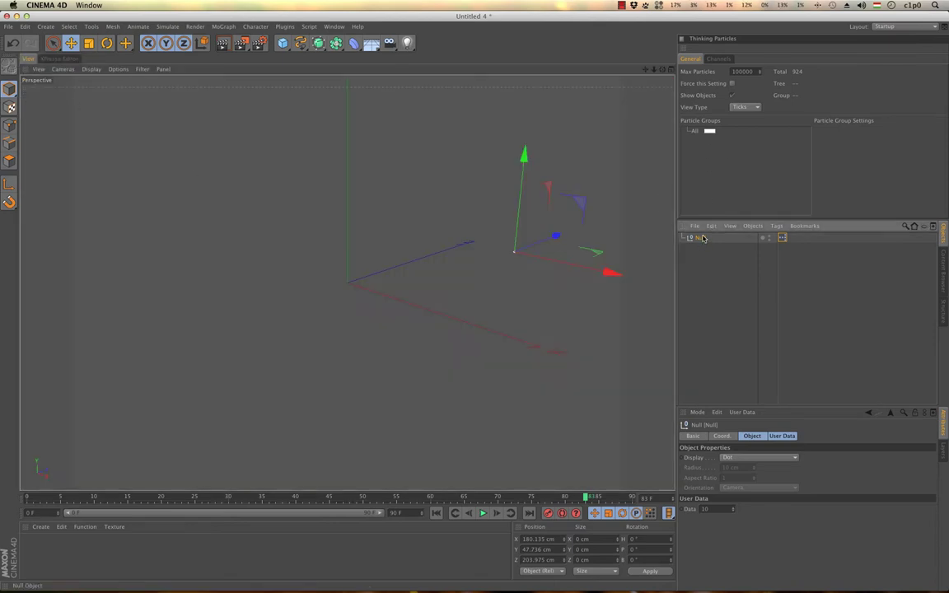
key(F8)
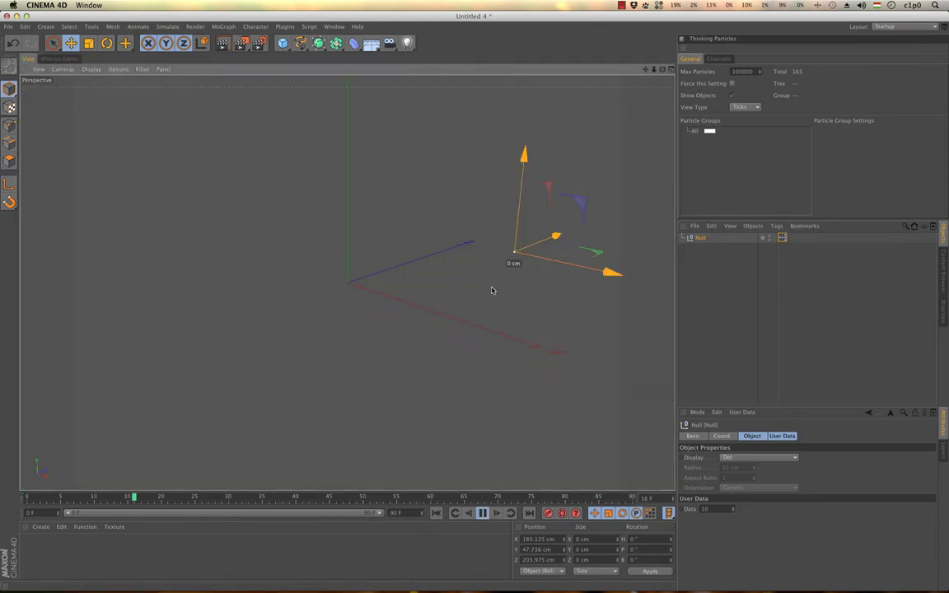
mouse_move(430, 309)
mouse_down()
mouse_move(384, 380)
mouse_move(315, 362)
mouse_move(273, 364)
mouse_move(246, 346)
mouse_move(252, 322)
mouse_move(279, 312)
mouse_move(327, 335)
mouse_move(378, 323)
mouse_move(460, 363)
mouse_move(462, 390)
mouse_move(427, 406)
mouse_move(344, 389)
mouse_move(267, 403)
mouse_move(222, 383)
mouse_move(217, 350)
mouse_move(280, 328)
mouse_move(387, 373)
mouse_move(459, 376)
mouse_move(473, 344)
mouse_move(444, 311)
mouse_move(380, 314)
mouse_move(347, 299)
mouse_move(362, 269)
mouse_move(407, 275)
mouse_move(496, 340)
mouse_move(498, 359)
mouse_move(473, 384)
mouse_move(285, 367)
mouse_move(253, 336)
mouse_move(246, 309)
mouse_move(294, 298)
mouse_move(344, 336)
mouse_move(452, 356)
mouse_move(471, 379)
mouse_move(395, 393)
mouse_move(355, 383)
mouse_move(326, 359)
mouse_move(329, 324)
mouse_move(368, 313)
mouse_move(528, 343)
mouse_move(552, 399)
mouse_move(513, 432)
mouse_move(312, 467)
mouse_move(200, 402)
mouse_move(235, 311)
mouse_move(386, 303)
mouse_move(457, 345)
mouse_move(537, 324)
mouse_move(490, 210)
mouse_move(200, 402)
mouse_move(387, 304)
mouse_move(525, 324)
mouse_move(396, 207)
mouse_move(252, 220)
mouse_move(201, 263)
mouse_move(218, 290)
mouse_move(460, 212)
mouse_move(345, 494)
mouse_move(463, 528)
mouse_move(402, 212)
mouse_move(222, 233)
mouse_move(311, 170)
mouse_move(394, 445)
mouse_move(54, 333)
mouse_move(280, 165)
mouse_move(111, 286)
mouse_move(275, 148)
mouse_move(434, 186)
mouse_move(434, 219)
mouse_move(329, 185)
mouse_up()
click(483, 512)
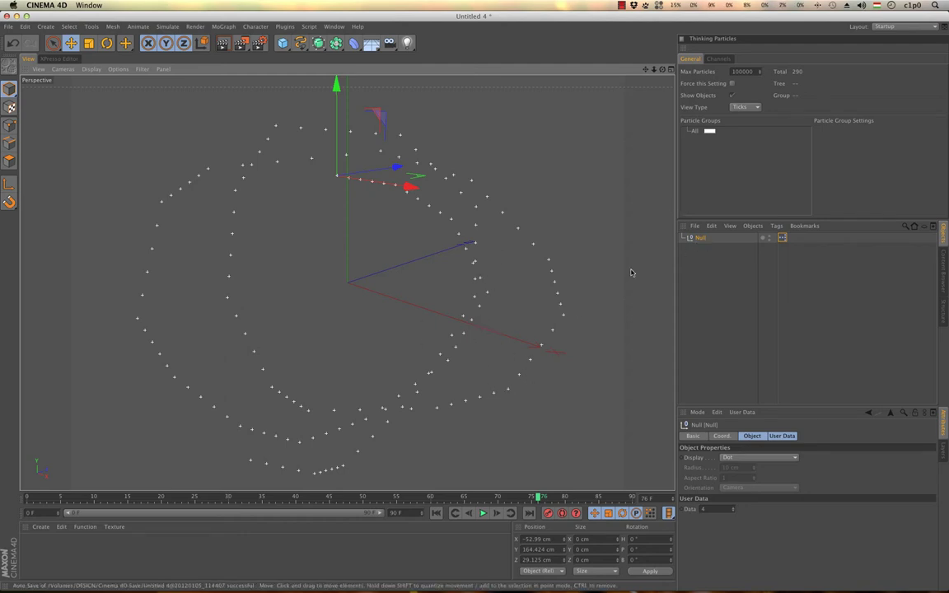
click(483, 512)
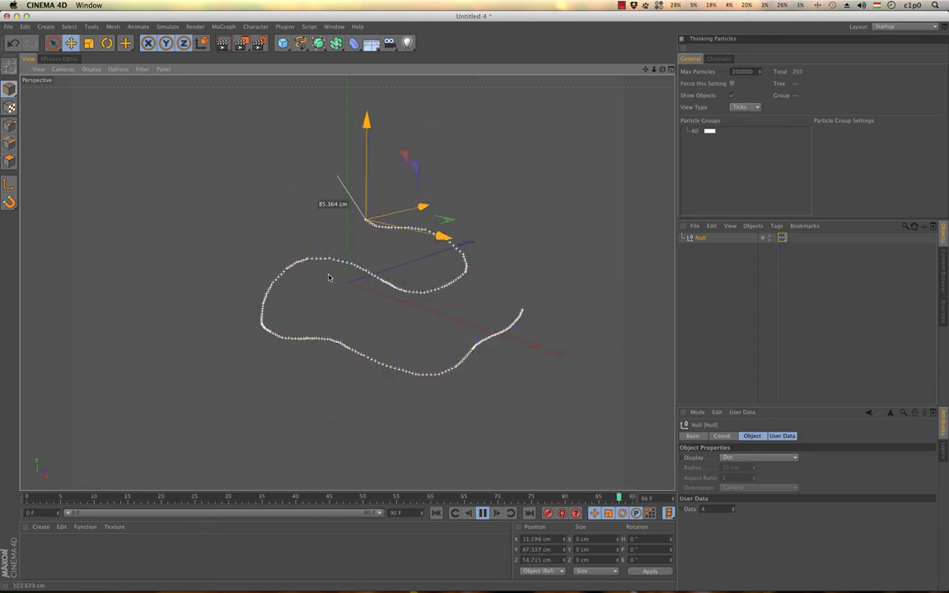
Step: Switch to particular_0001.c4d and set the Child Emitter's Particle Type to Generate Continuously
click(333, 26)
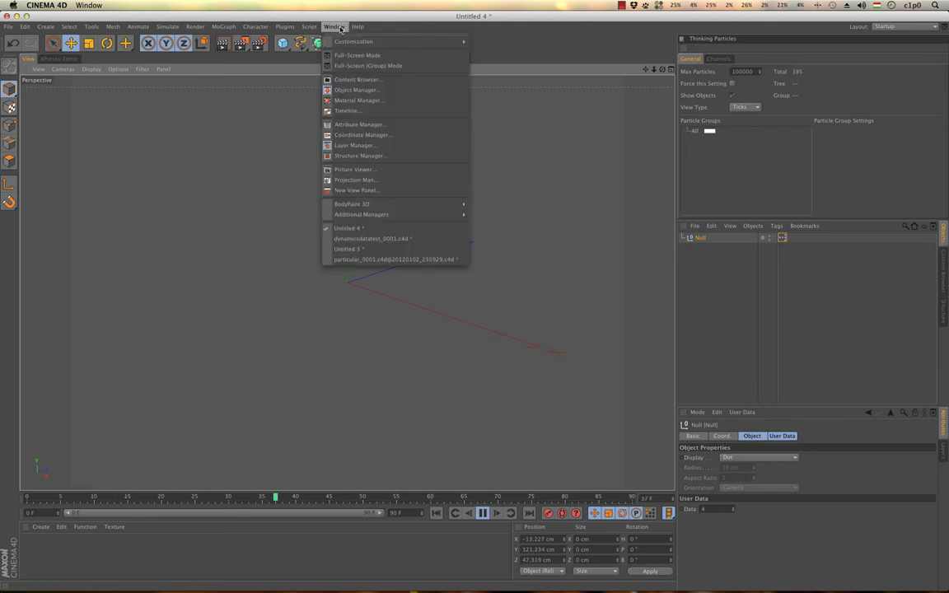
click(359, 260)
click(725, 237)
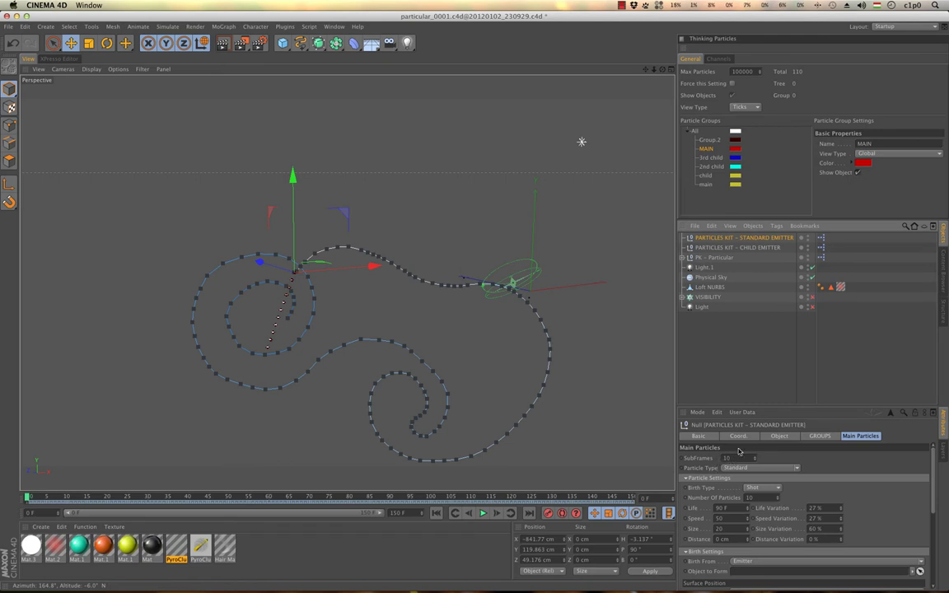
click(733, 247)
click(796, 457)
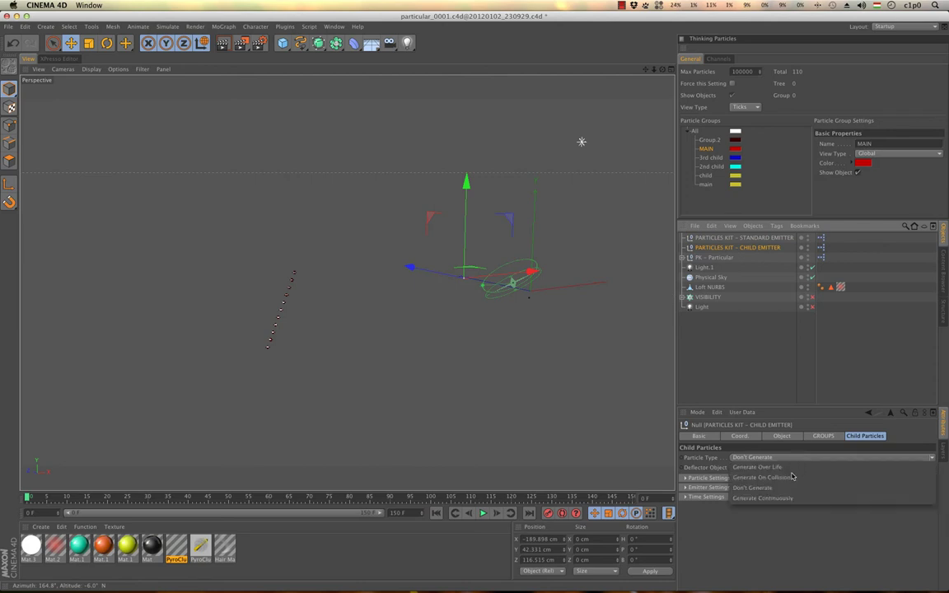
click(763, 497)
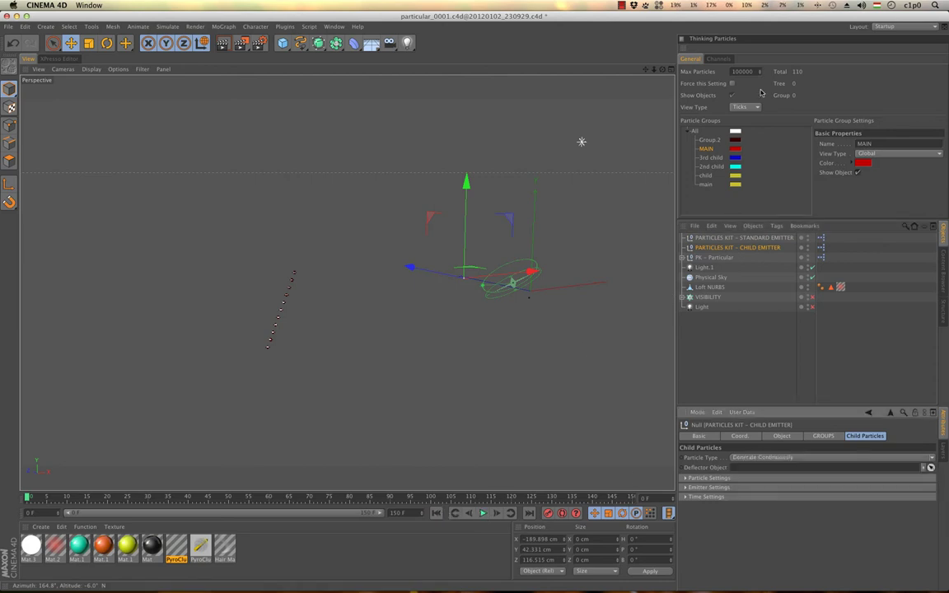
Step: Select the Standard Emitter and play the animation from the first frame
click(743, 237)
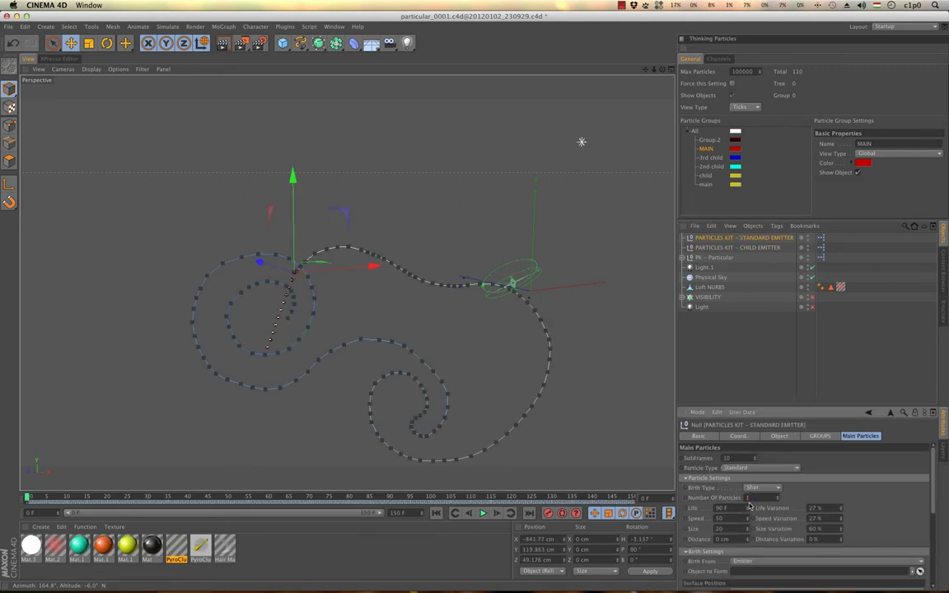
click(482, 513)
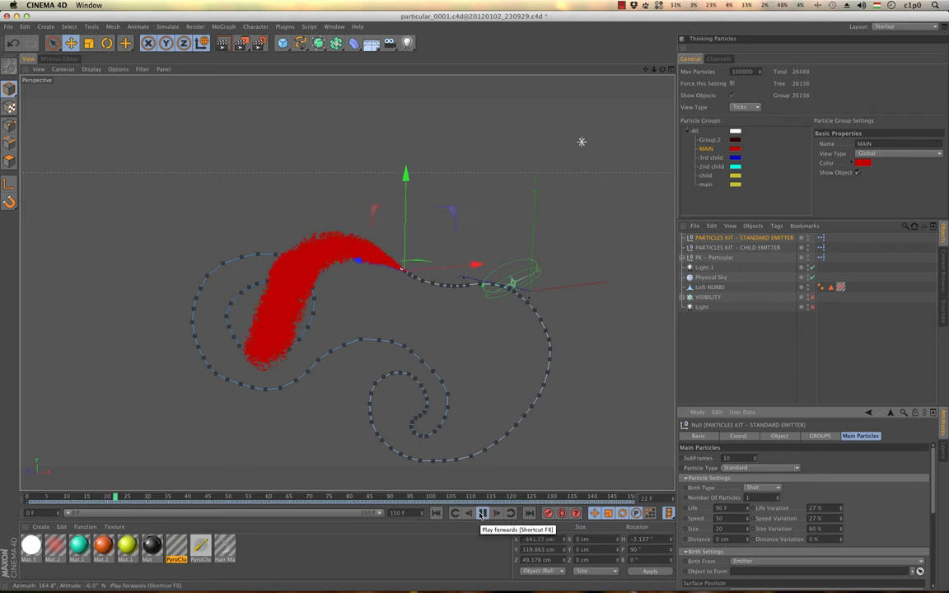
click(436, 514)
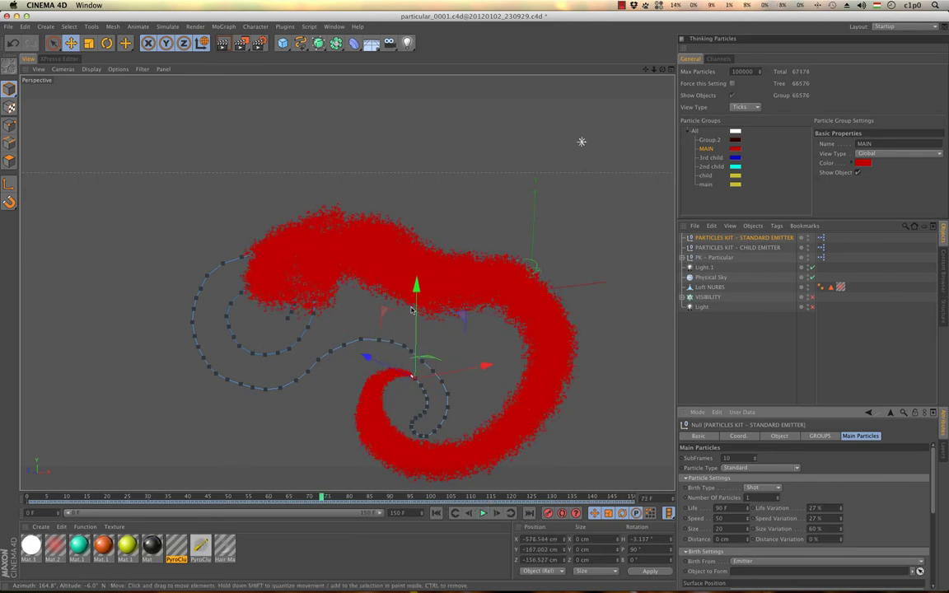
Step: Set the Child Emitter to Don't Generate, rewind, and raise the Standard Emitter's particle count to 24
click(766, 249)
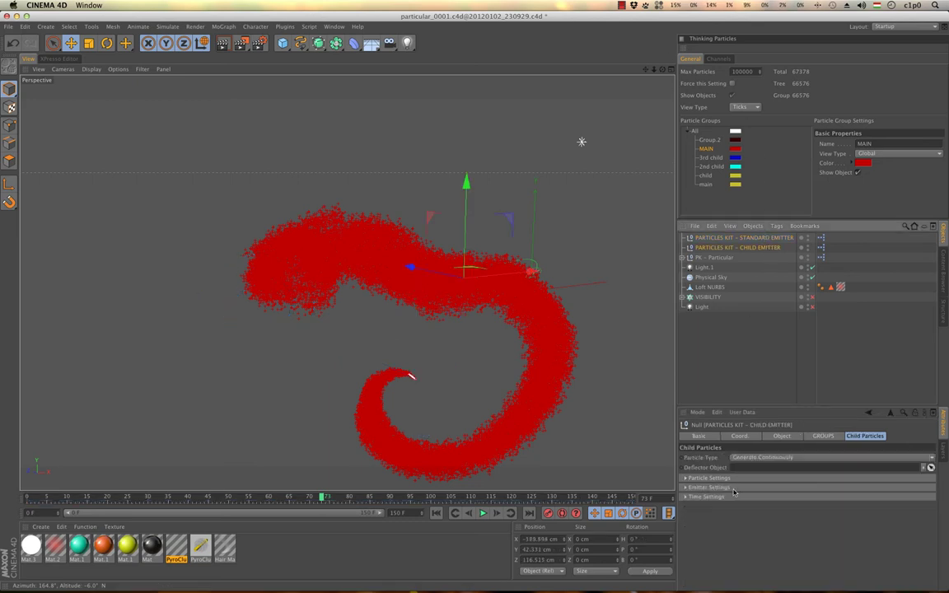
click(761, 457)
click(751, 488)
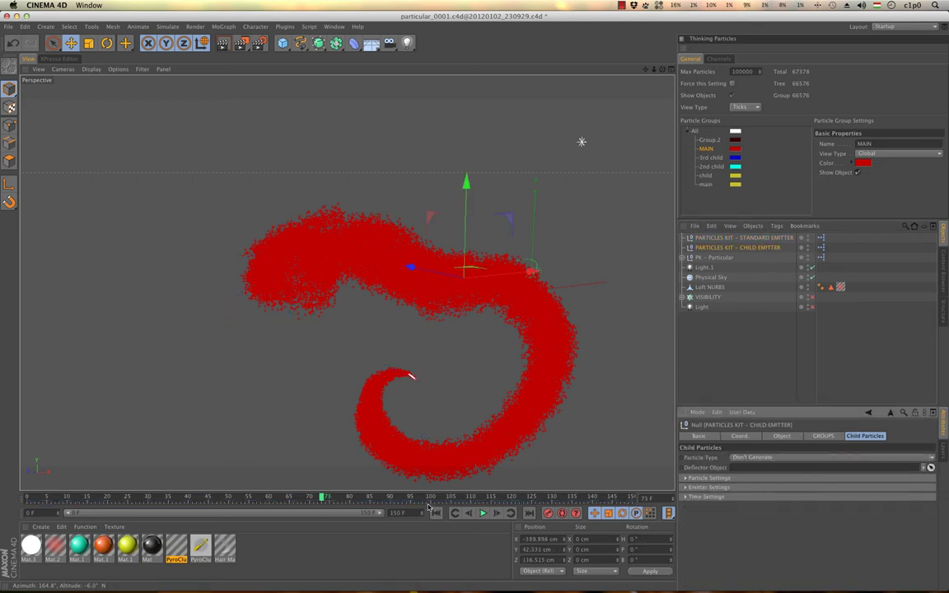
key(shift+f)
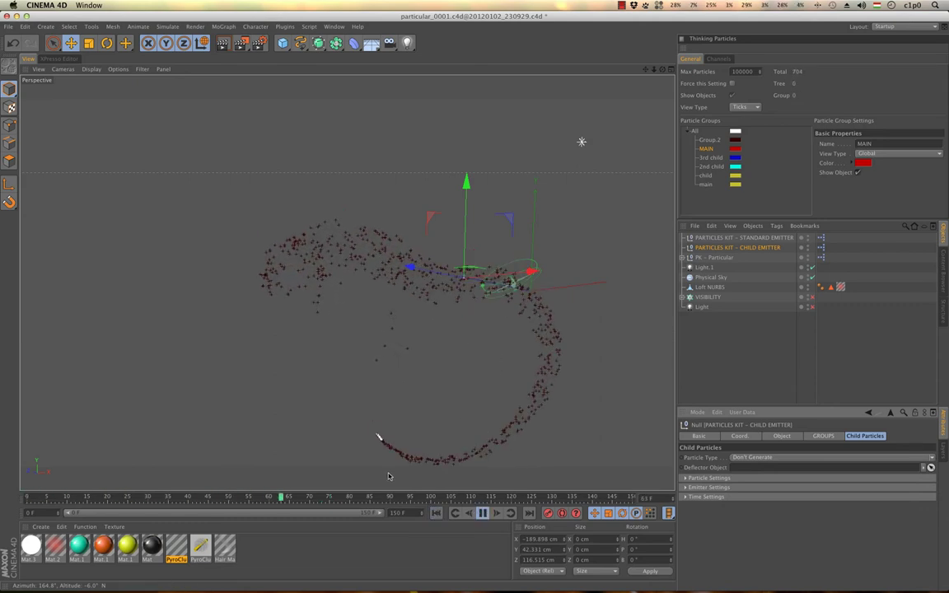
click(742, 237)
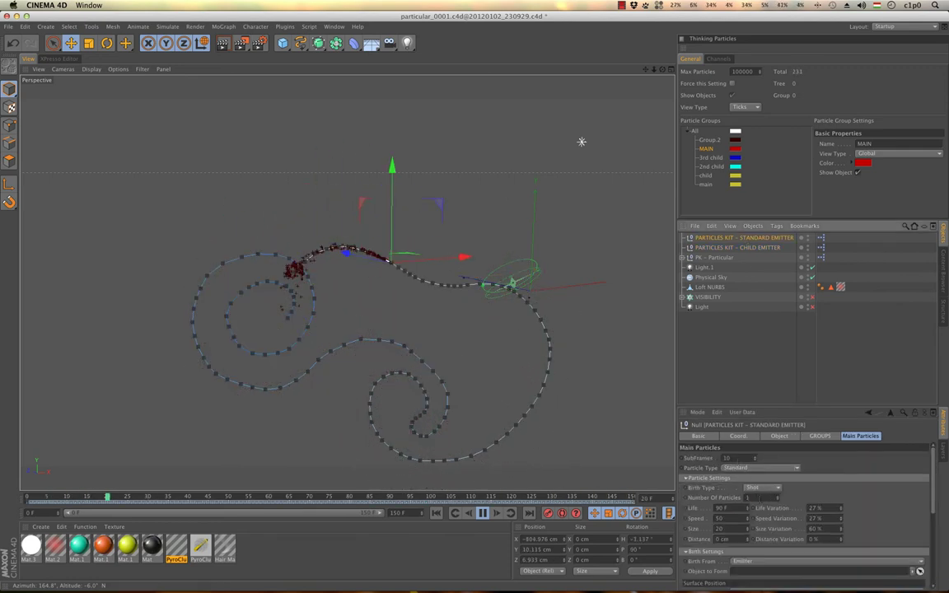
drag(749, 497, 851, 499)
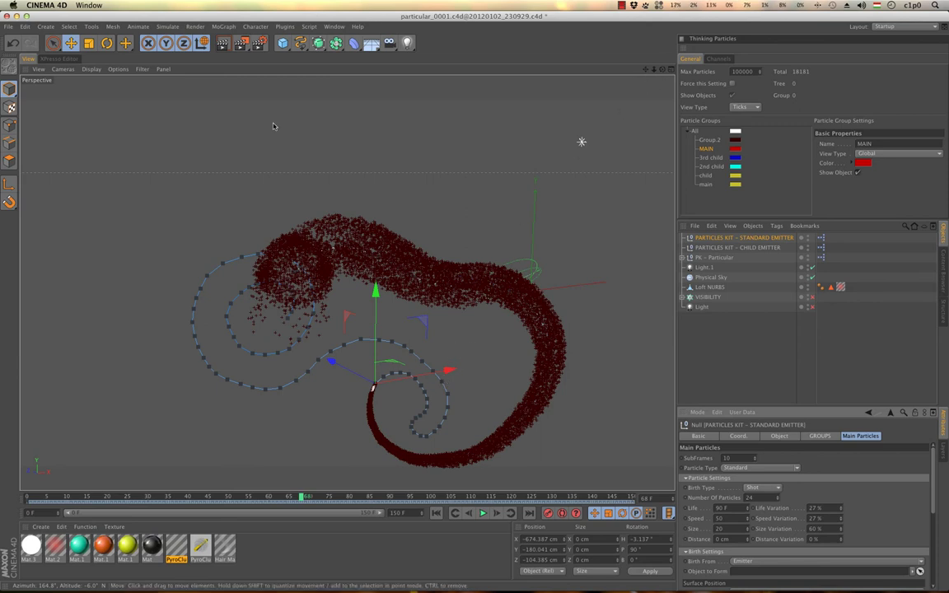
Step: Open the PyroCluster material's Age page and tick Use Age Effects
double_click(176, 546)
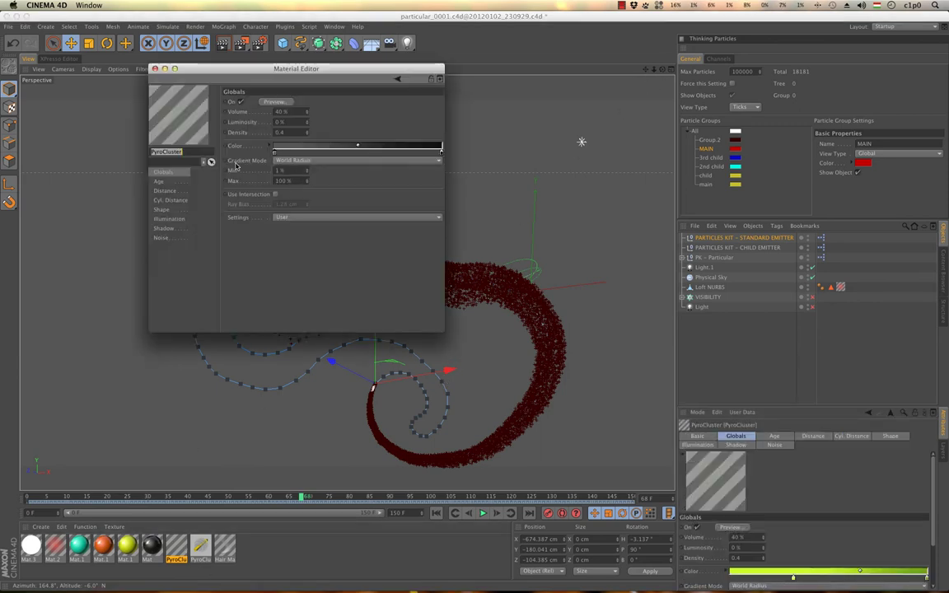
click(169, 182)
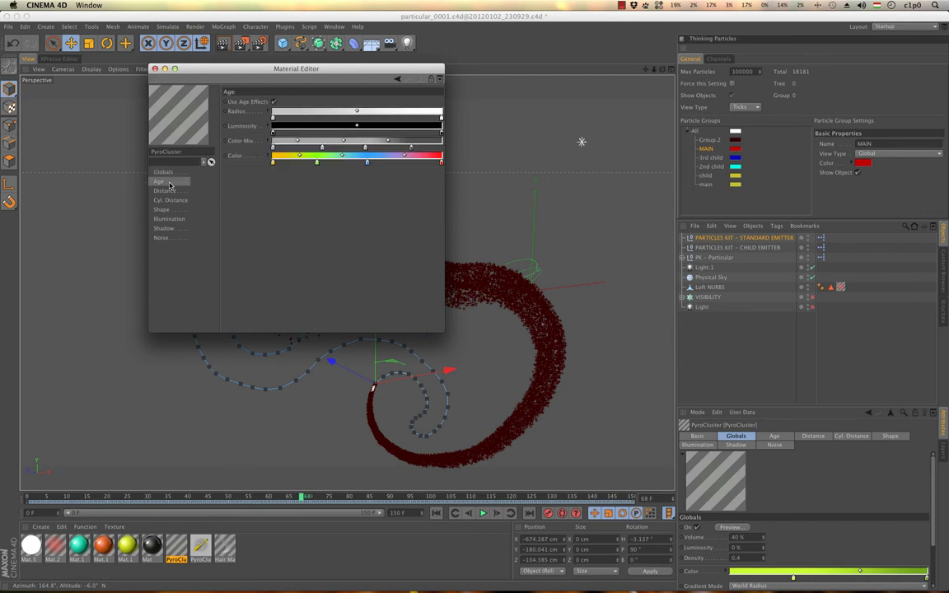
click(154, 68)
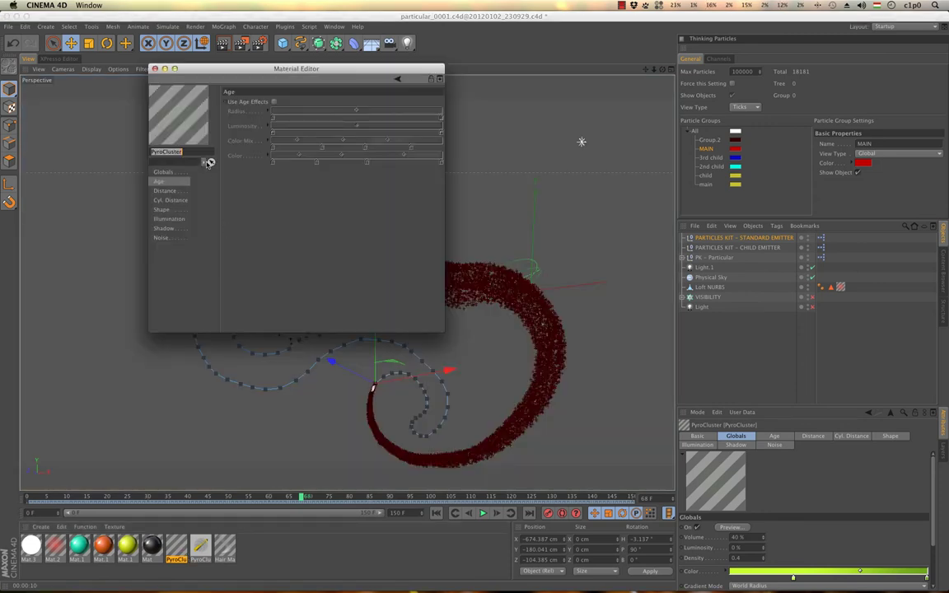
click(273, 101)
Step: Close the Material Editor, replay the particles from the start, stop at frame 86, and switch to QuickTime Player
click(154, 69)
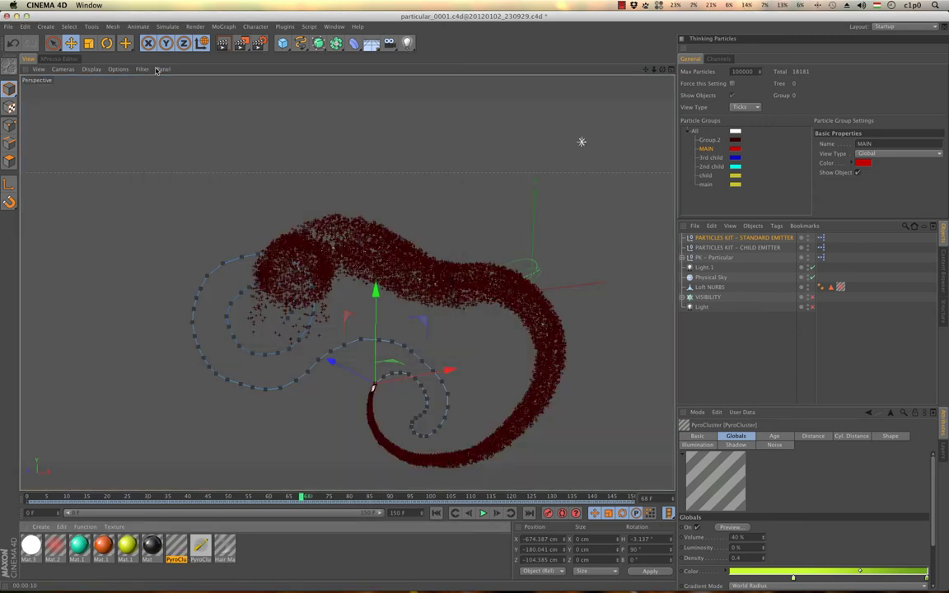
click(436, 512)
click(482, 512)
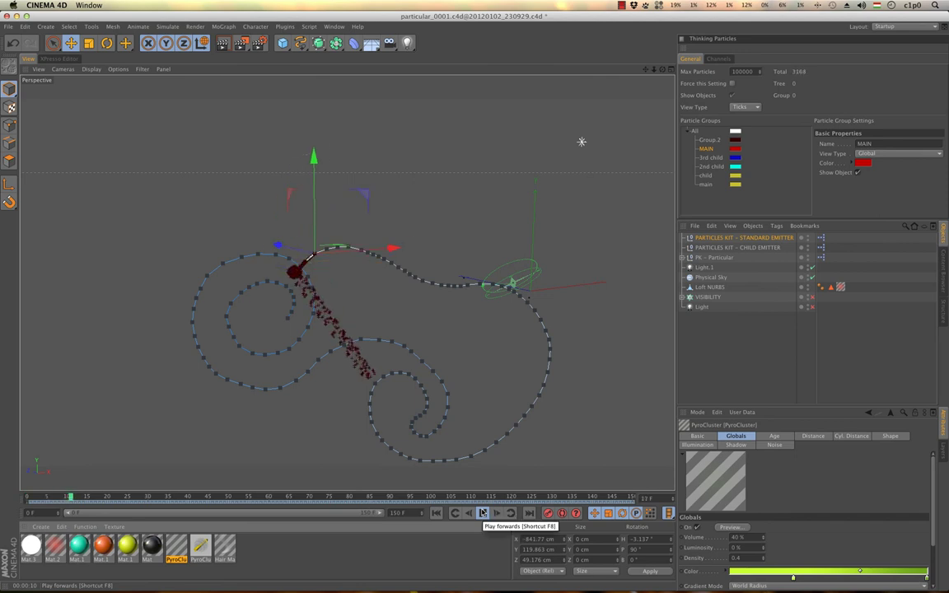
click(436, 512)
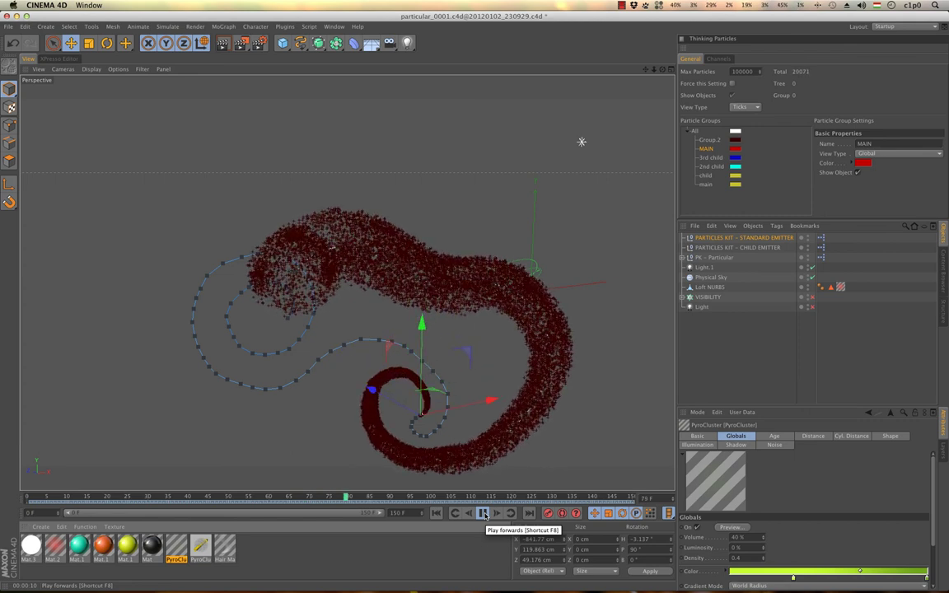
click(484, 513)
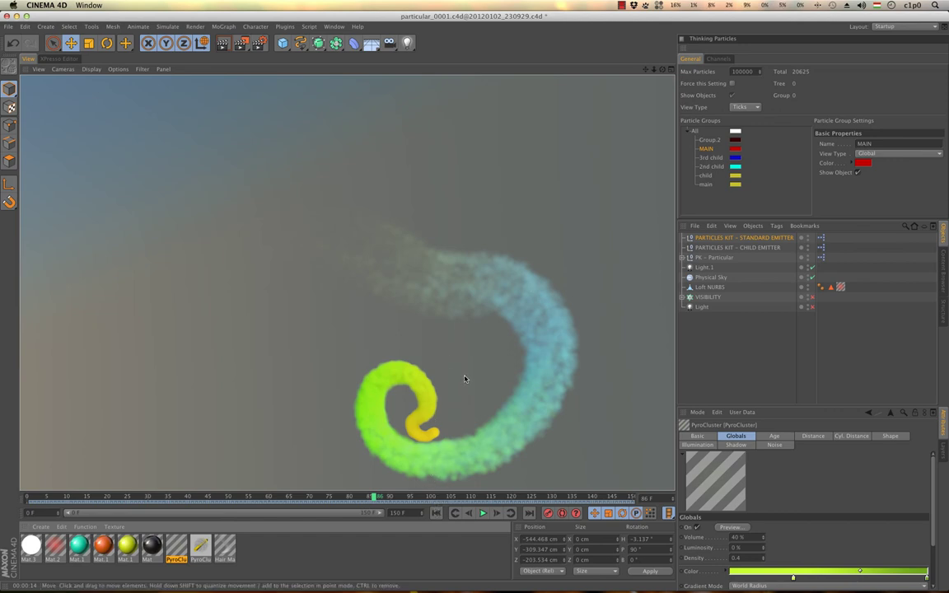
key(super+Tab)
key(super+Tab)
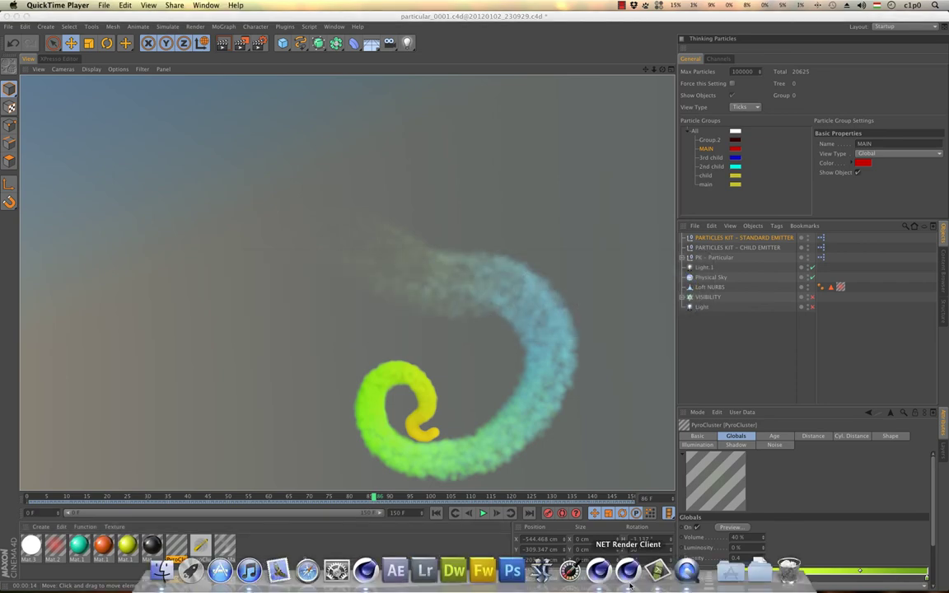
Step: Play Test.mov from the start in full screen, pause it, then exit full screen and close it
click(623, 574)
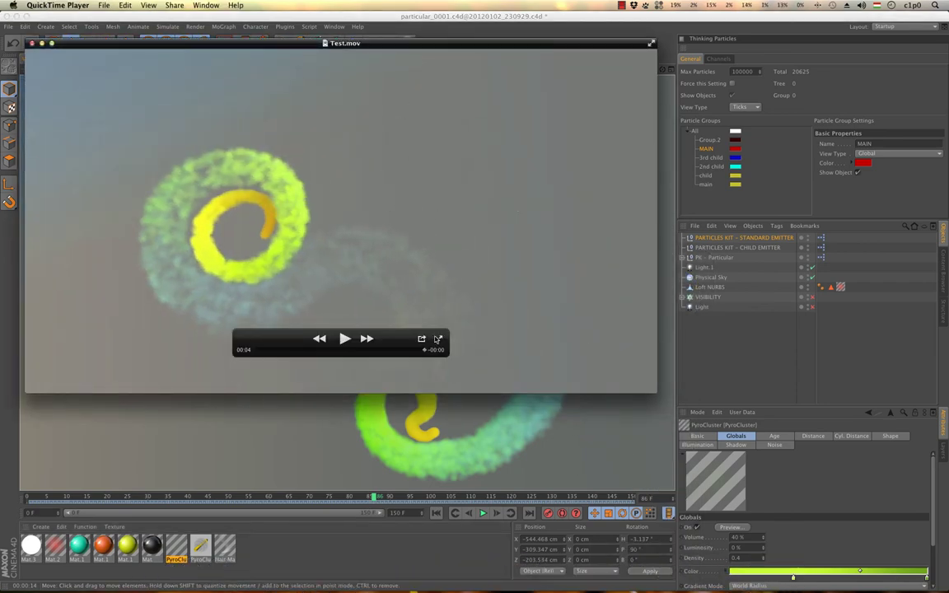
click(437, 341)
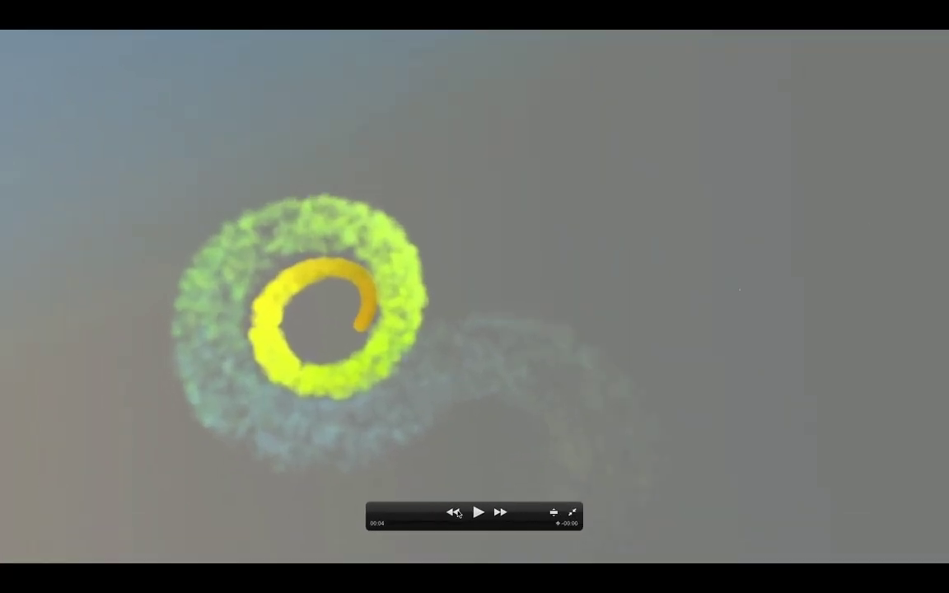
click(455, 512)
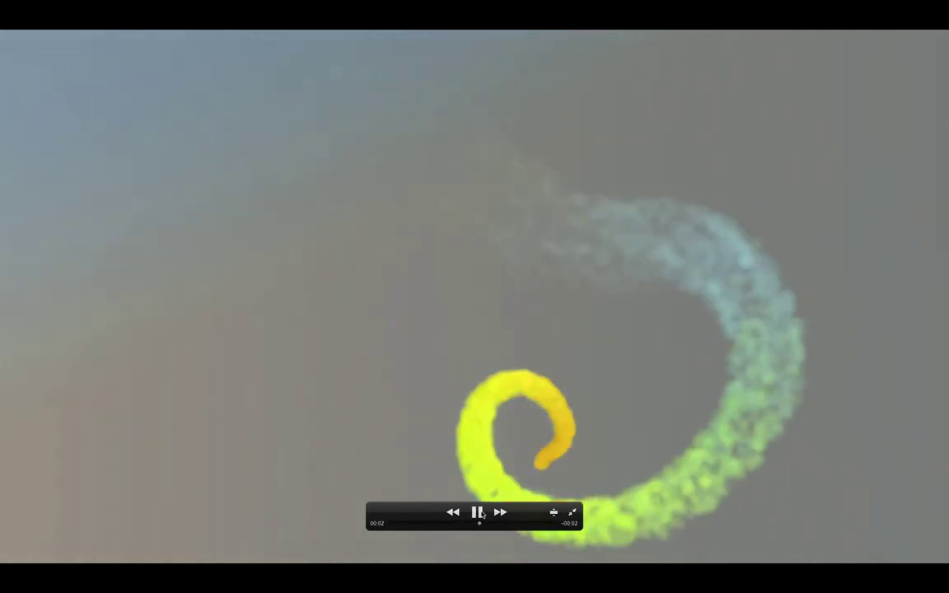
key(space)
click(574, 512)
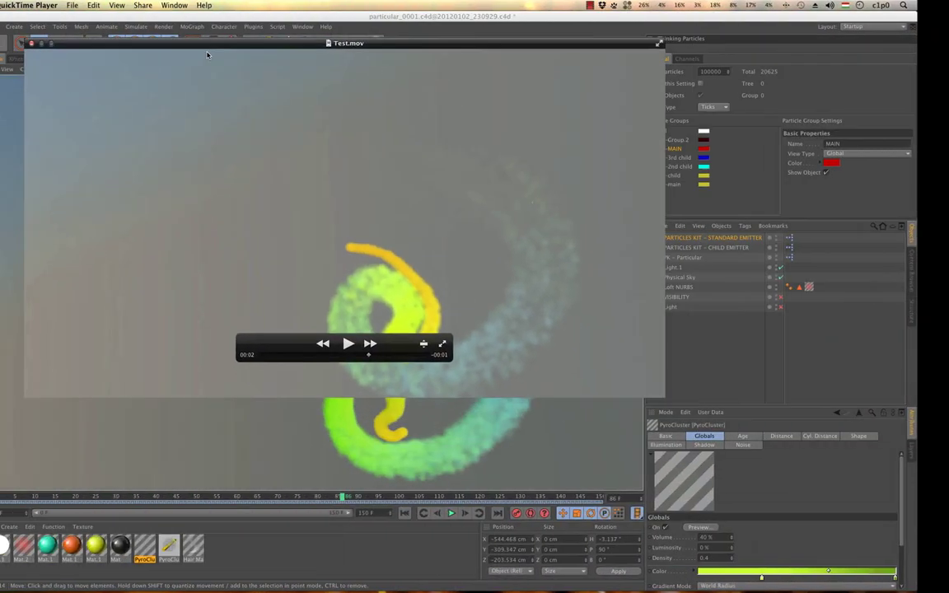
click(31, 44)
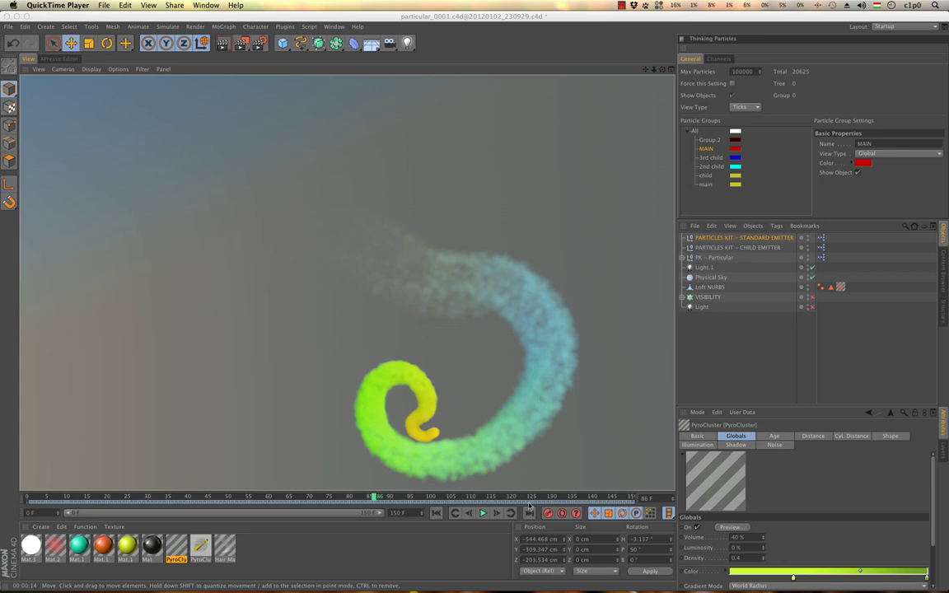
Step: Dismiss the render so the viewport shows the spiral spline paths at frame 0
click(452, 512)
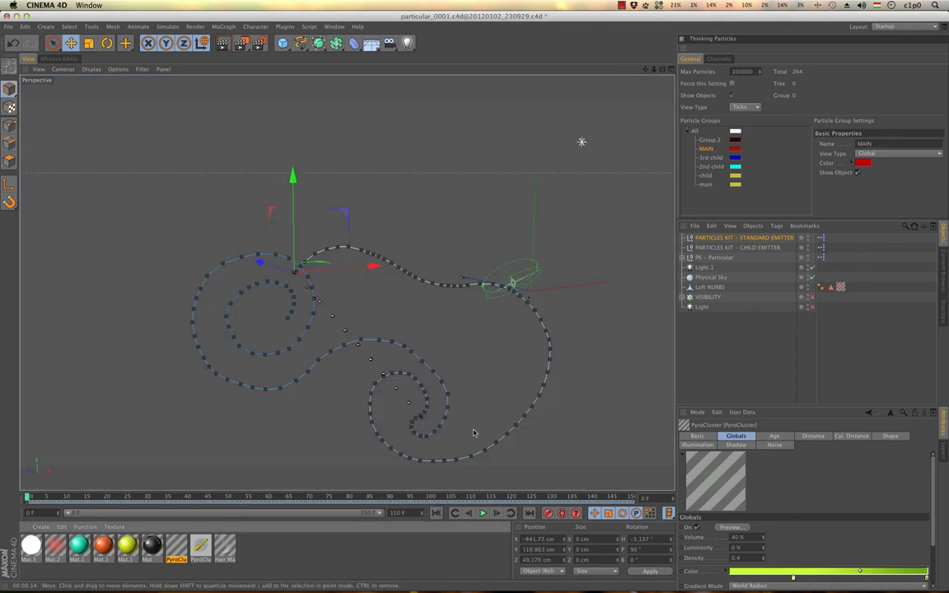